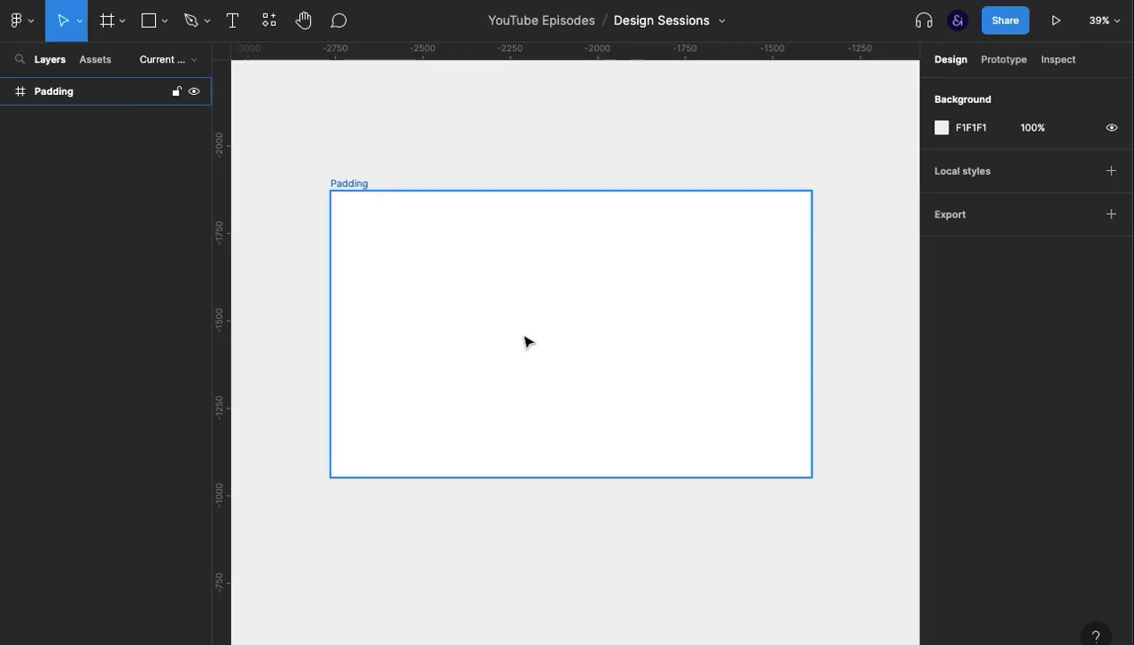
Step: Add a text layer reading 'button' inside the Padding frame
key("t")
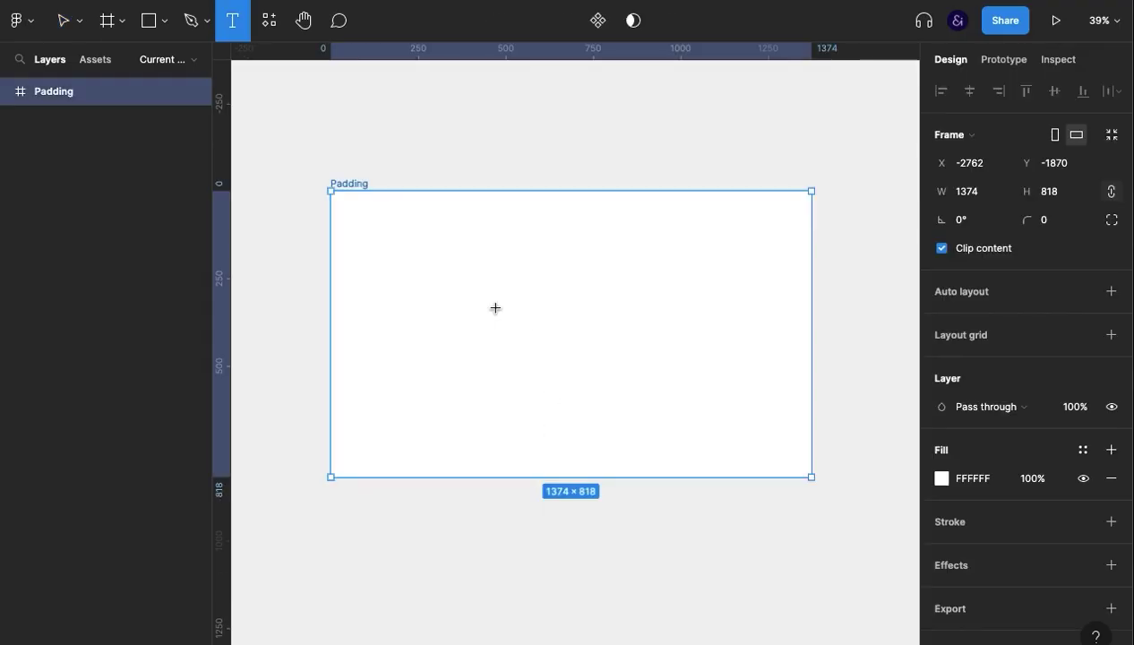
left_click(495, 308)
type("button")
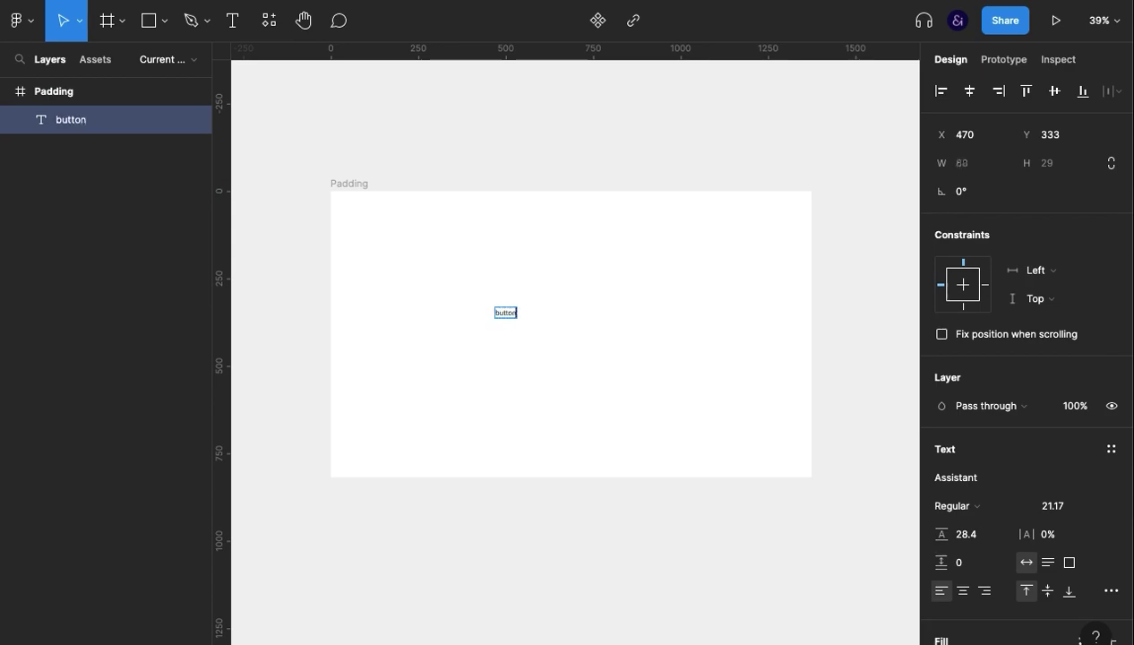
left_click(430, 279)
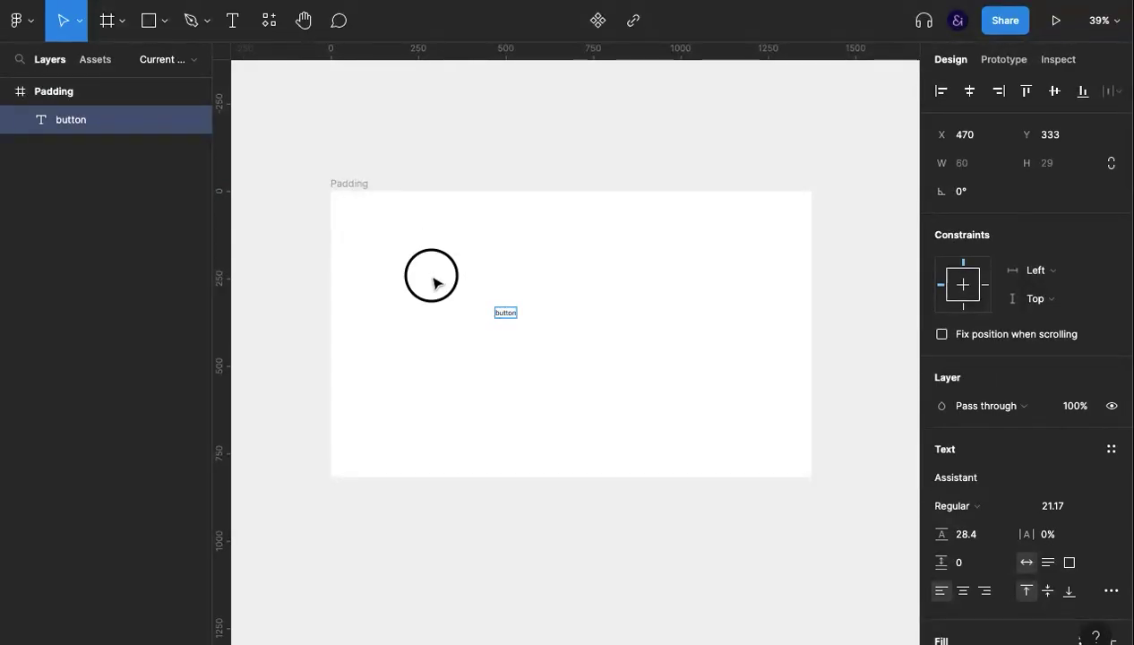
left_click(569, 334)
Step: Scale the 'button' text up to about 244×117, centre it in the frame, and group it
left_click(514, 315)
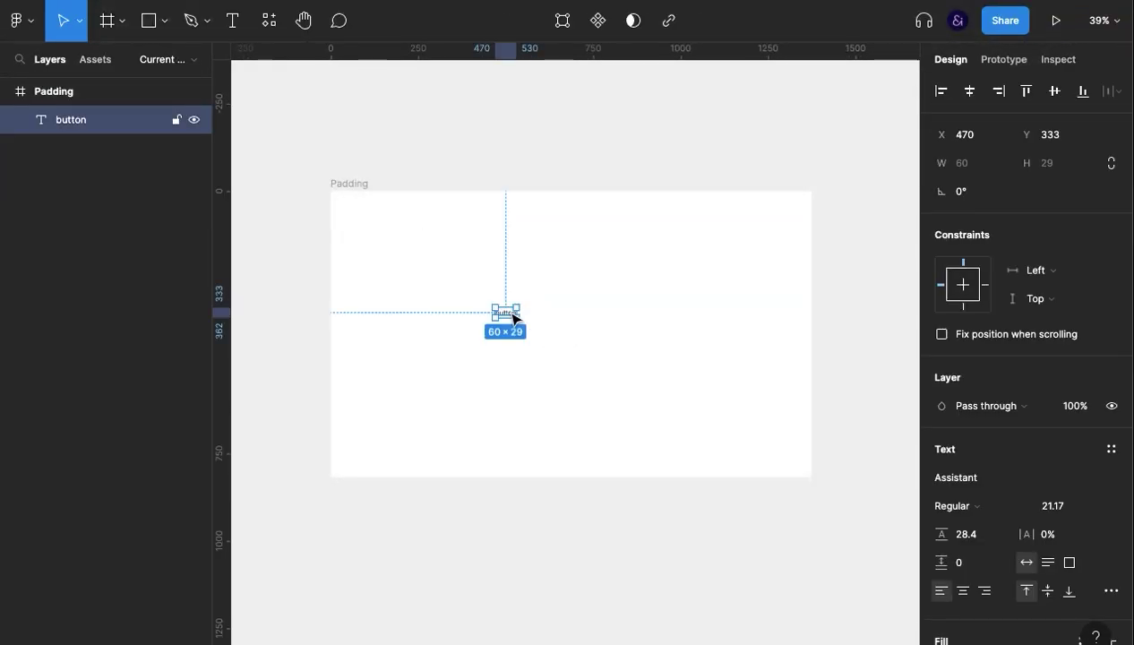
key("k")
left_click_drag(515, 317, 595, 398)
left_click(580, 337)
left_click_drag(565, 339, 590, 334)
left_click(502, 307)
left_click(589, 332)
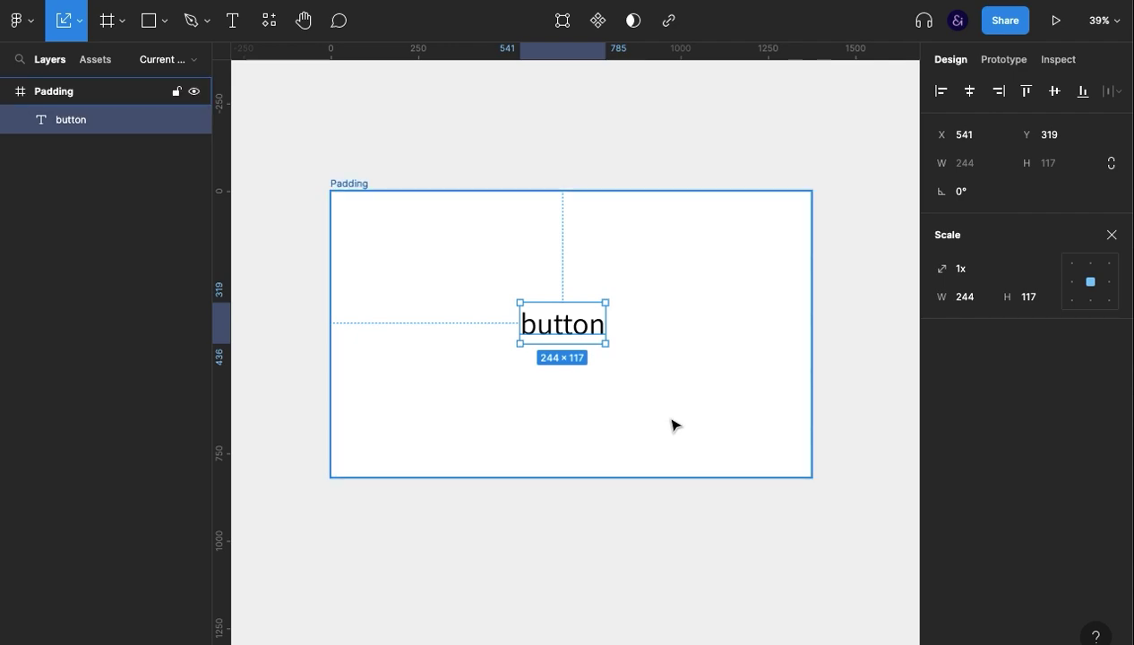
key("ctrl+g")
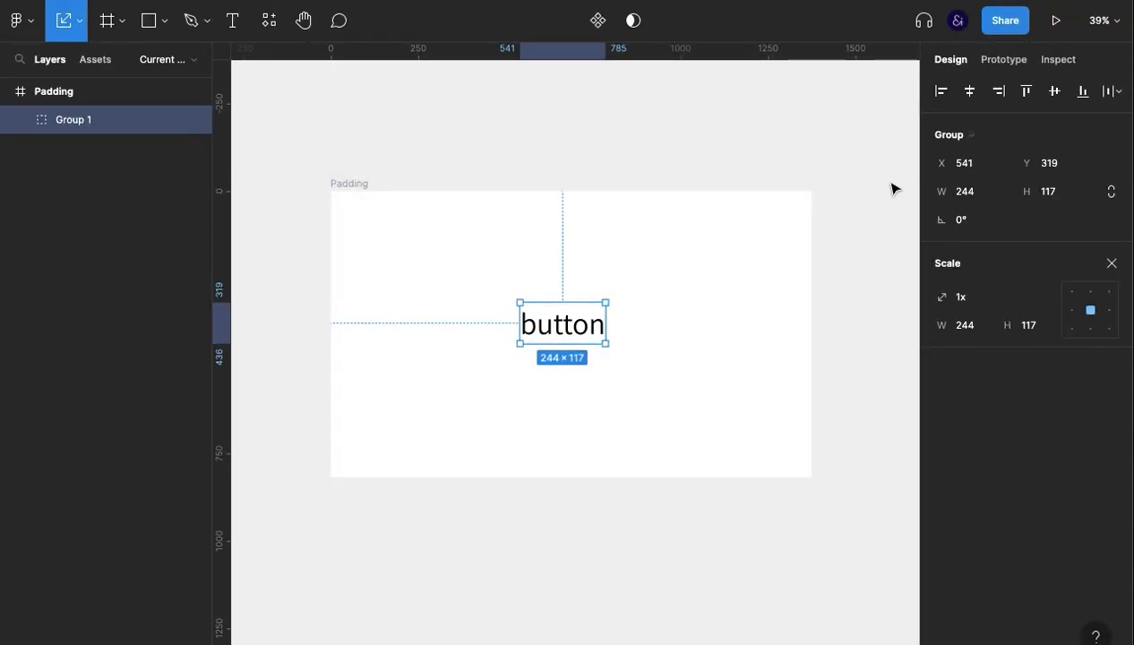
Step: Wrap the button text in an auto-layout frame and give it a dark blue 2E5788 fill
key("v")
key("shift+a")
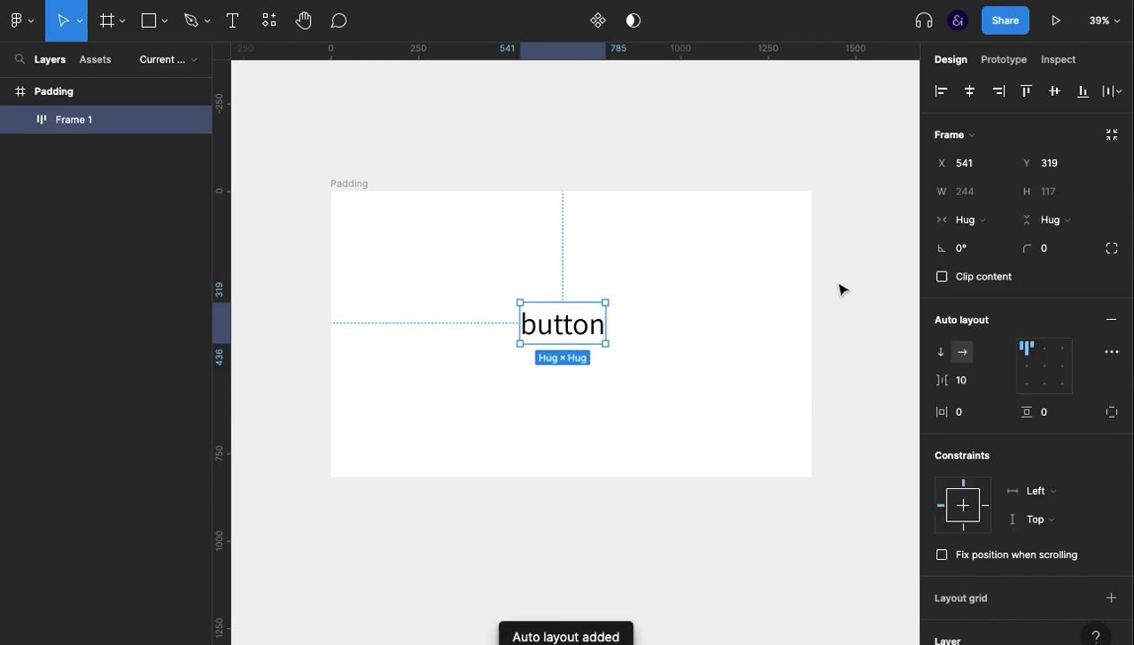
left_click(871, 310)
left_click(598, 324)
scroll(1025, 455, "down", 5)
left_click(951, 411)
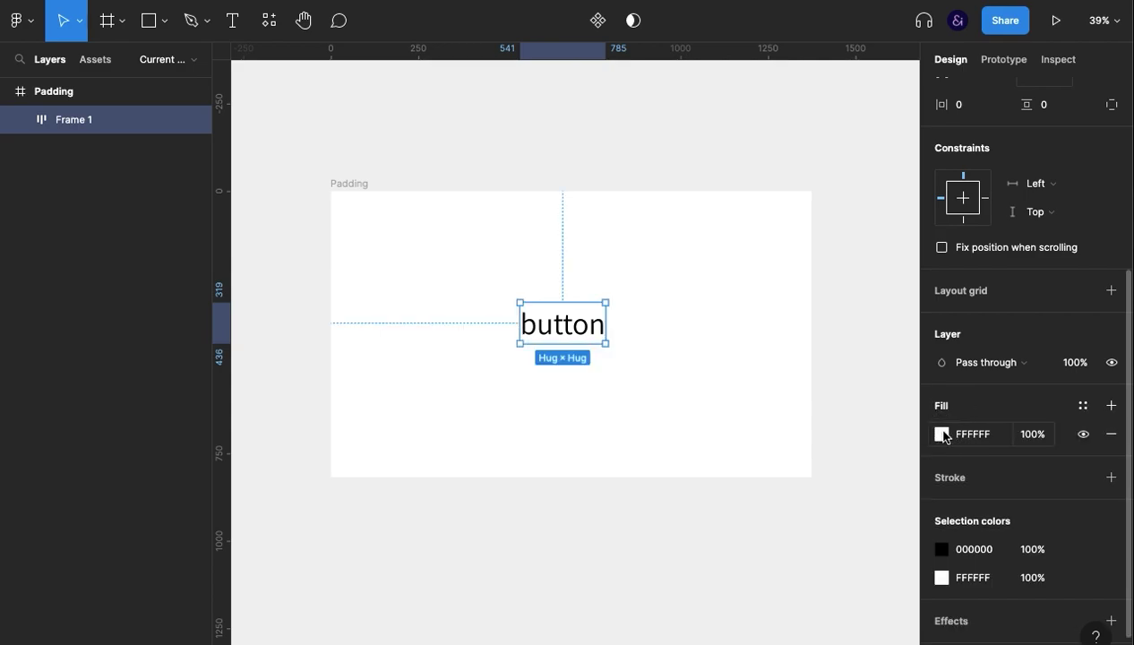
left_click(940, 434)
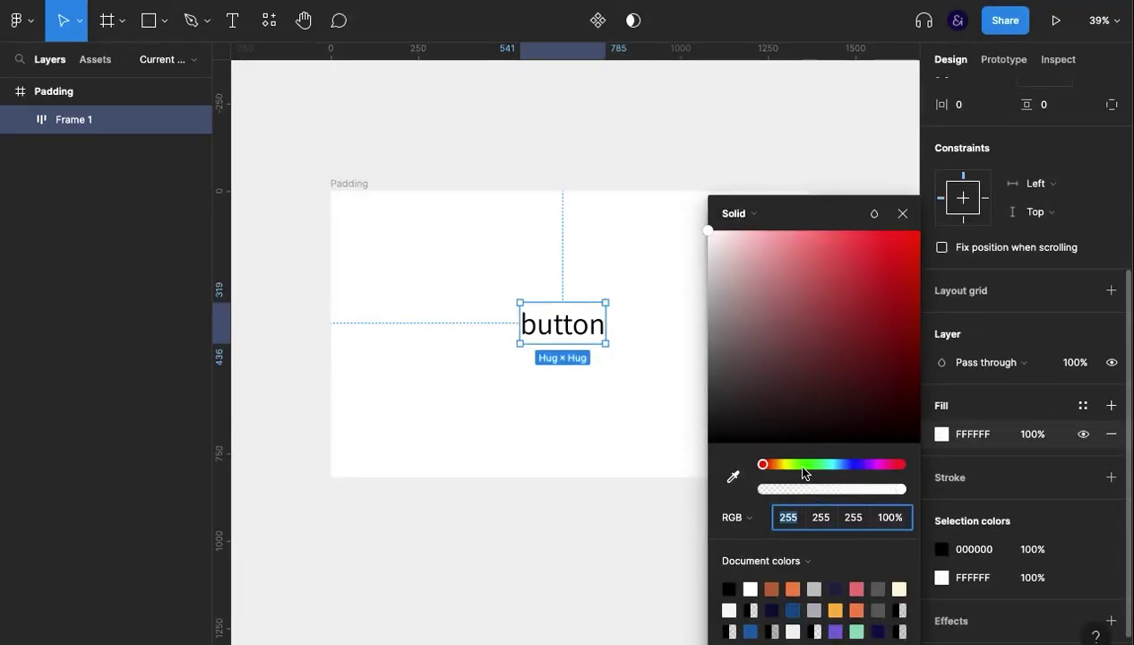
left_click_drag(805, 464, 844, 464)
left_click_drag(827, 342, 850, 340)
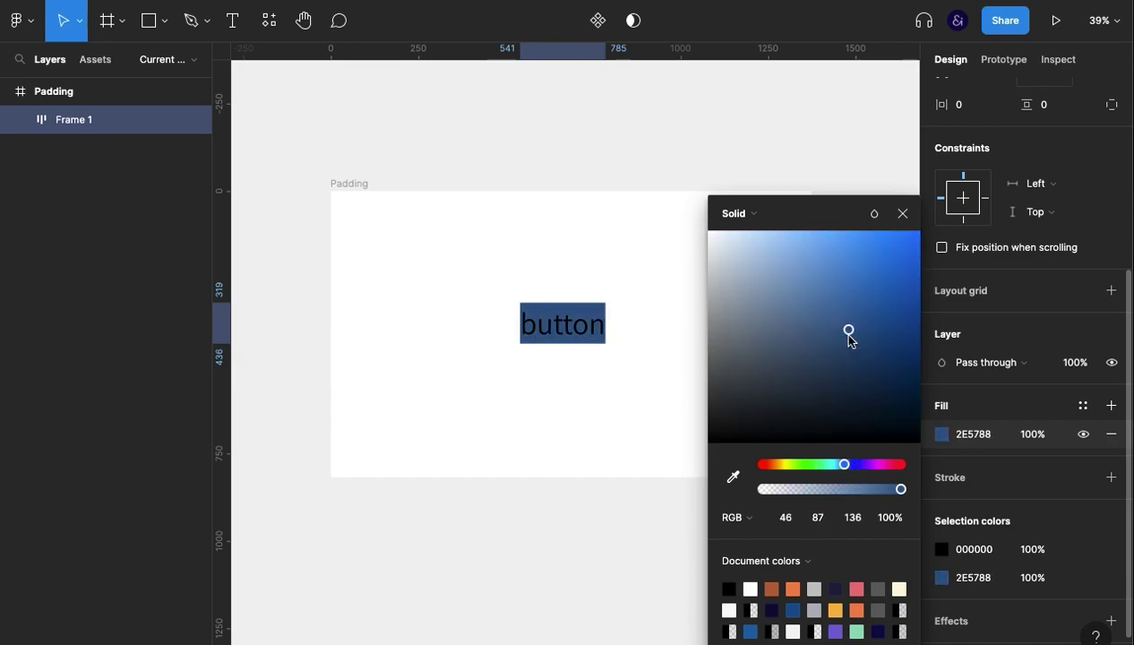
left_click(904, 214)
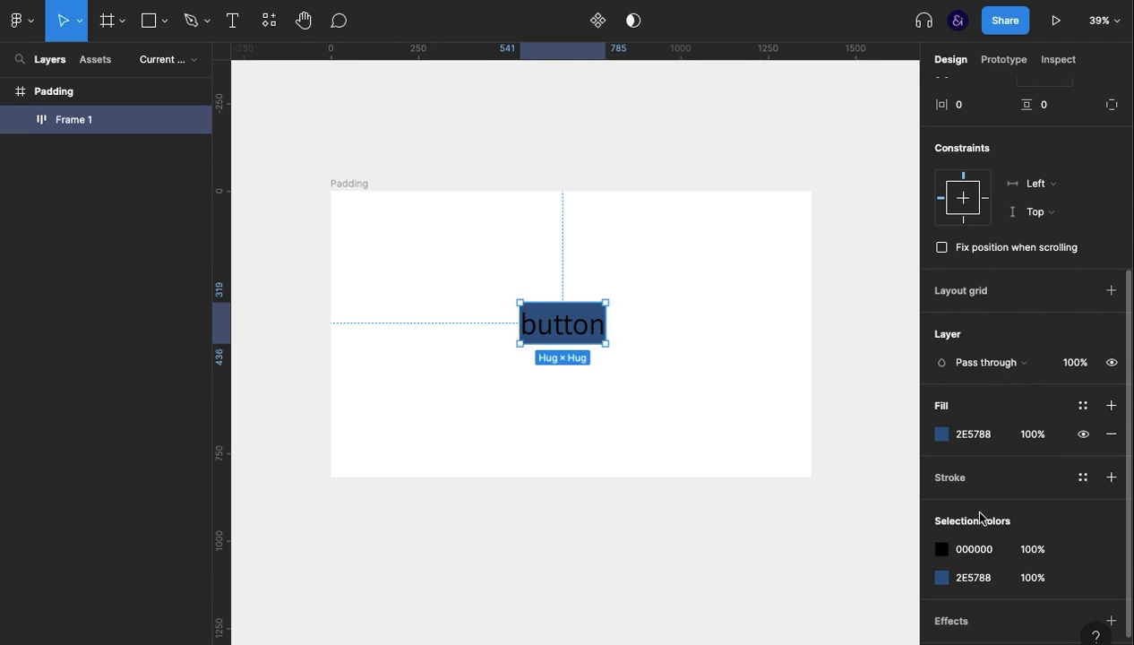
Step: Change the button text colour from 000000 to white FFFFFF
left_click(978, 555)
type("ffffff")
key("Return")
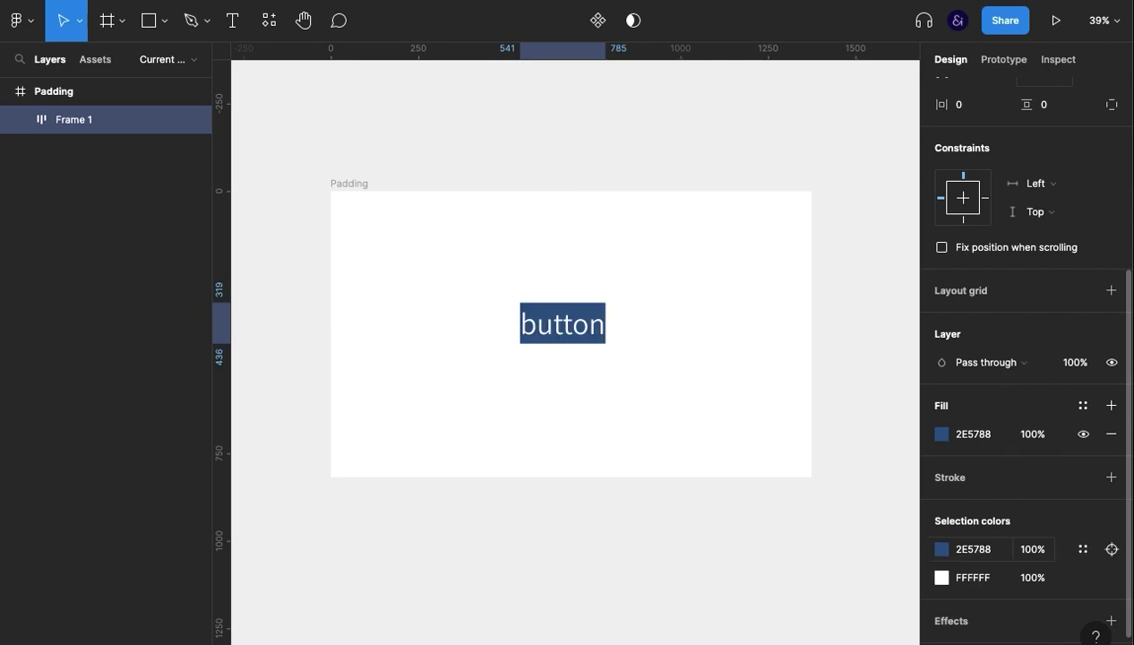
left_click(753, 549)
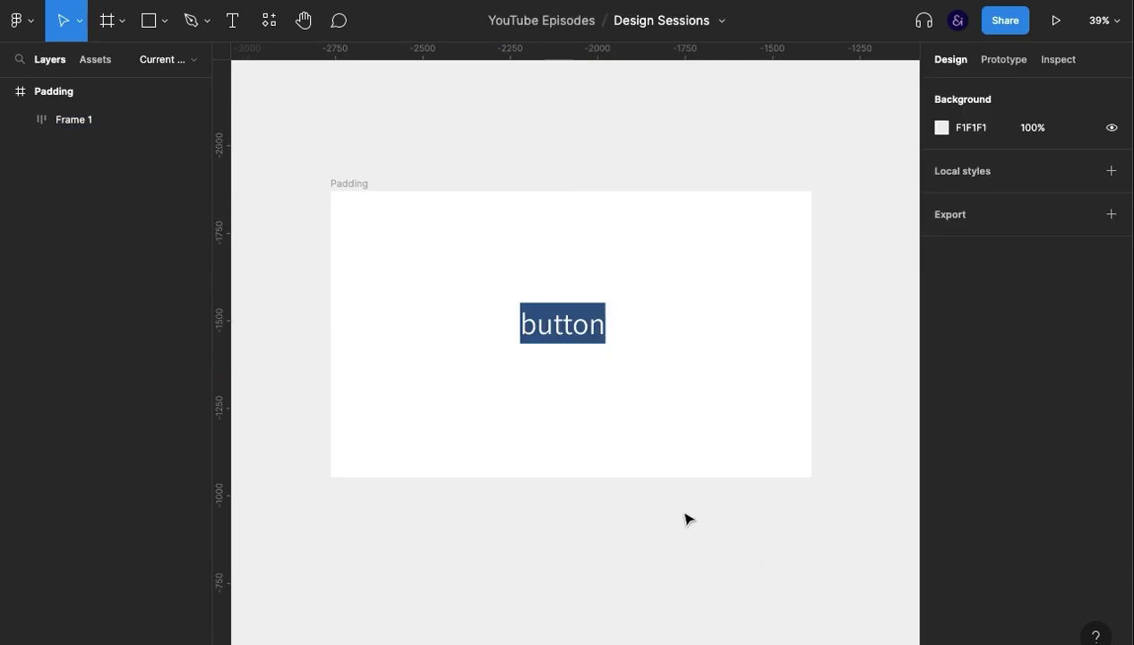
Step: Select the blue Frame 1 button to view its zero-padding auto-layout settings
left_click(534, 334)
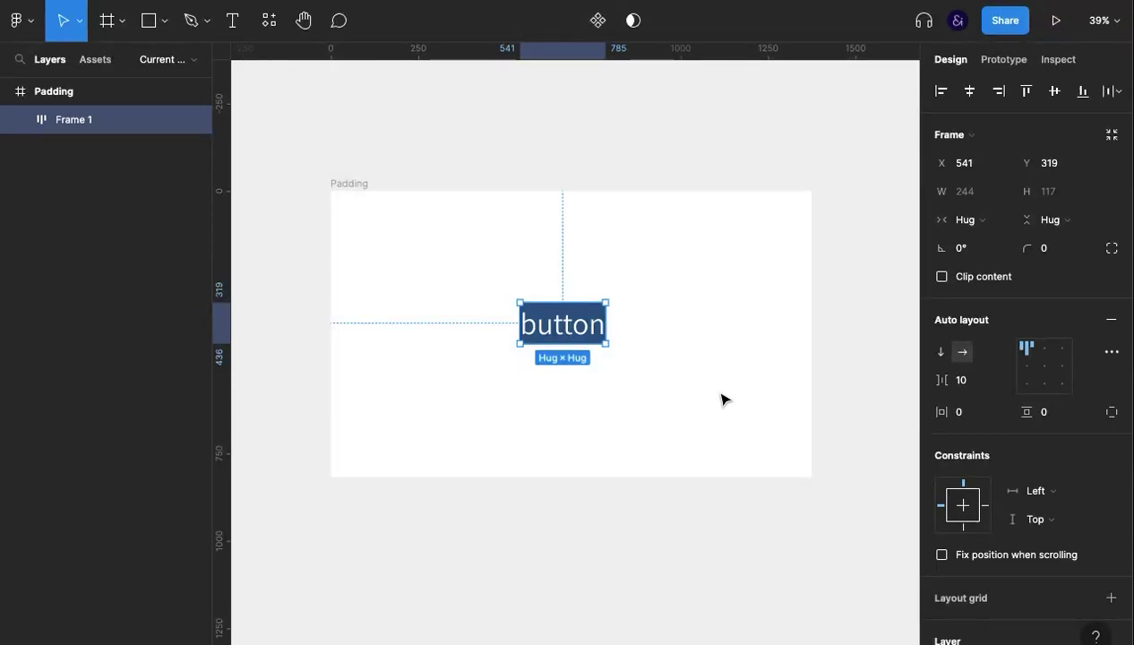
left_click(986, 415)
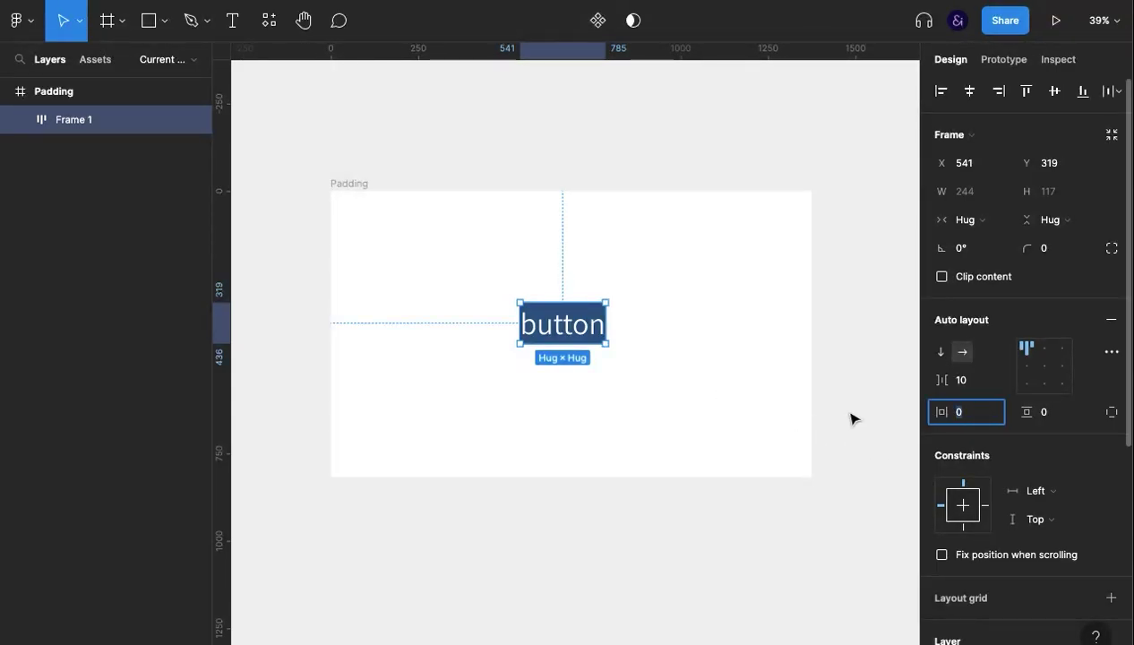
key("shift+Up")
key("shift+Up")
key("shift+Up")
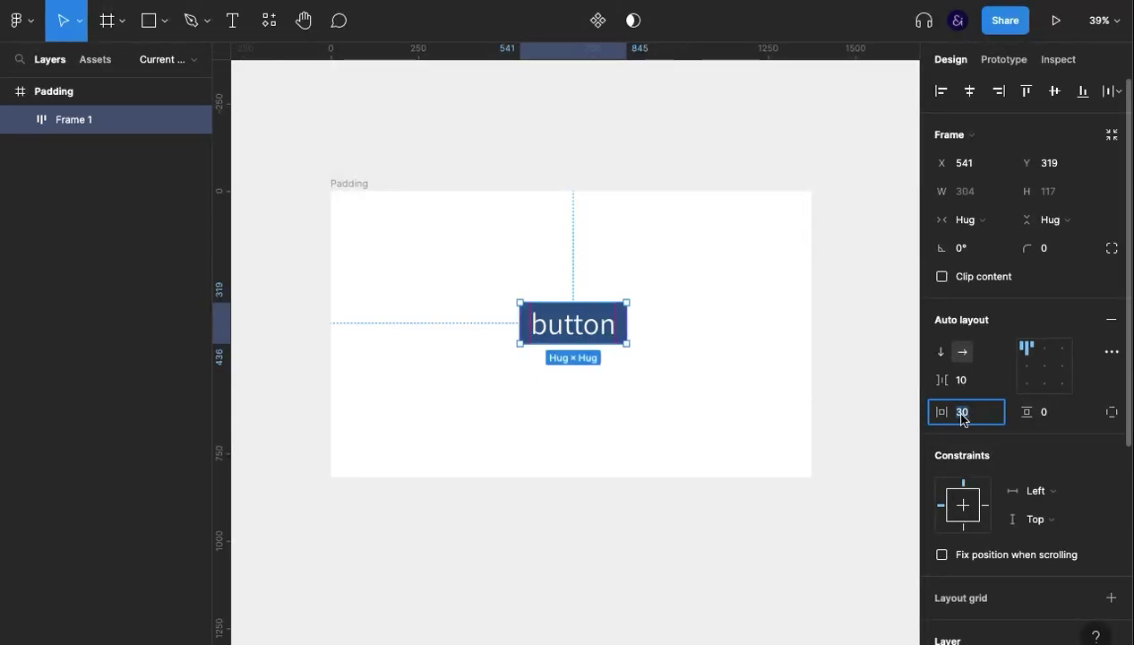
left_click(1058, 417)
key("shift+Up")
key("shift+Up")
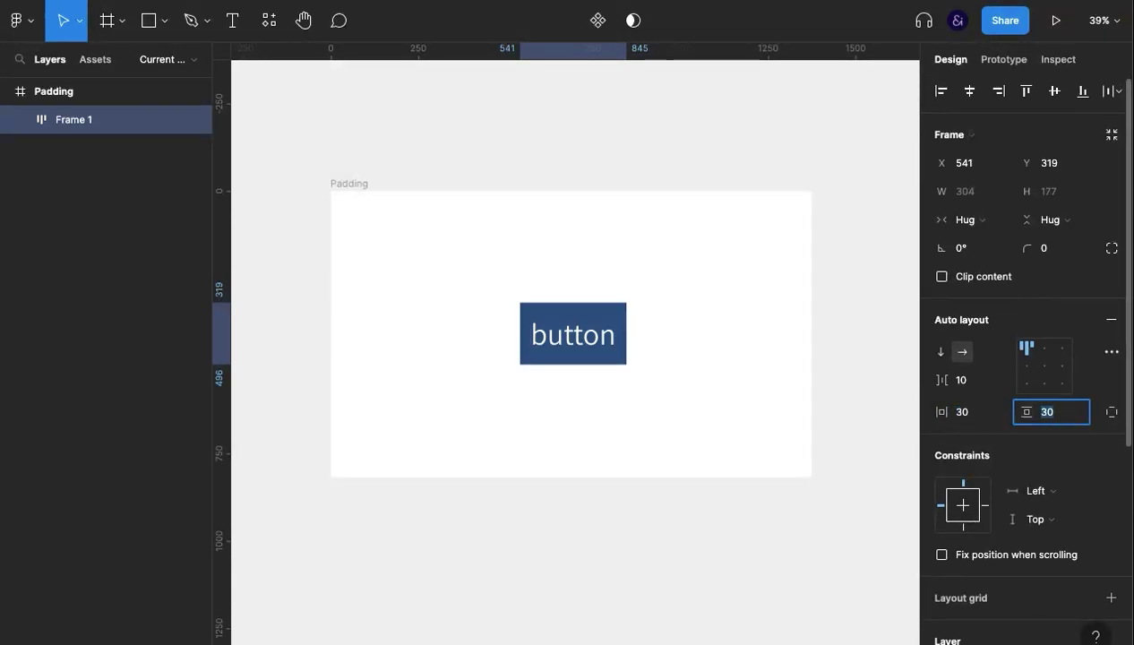
left_click(715, 433)
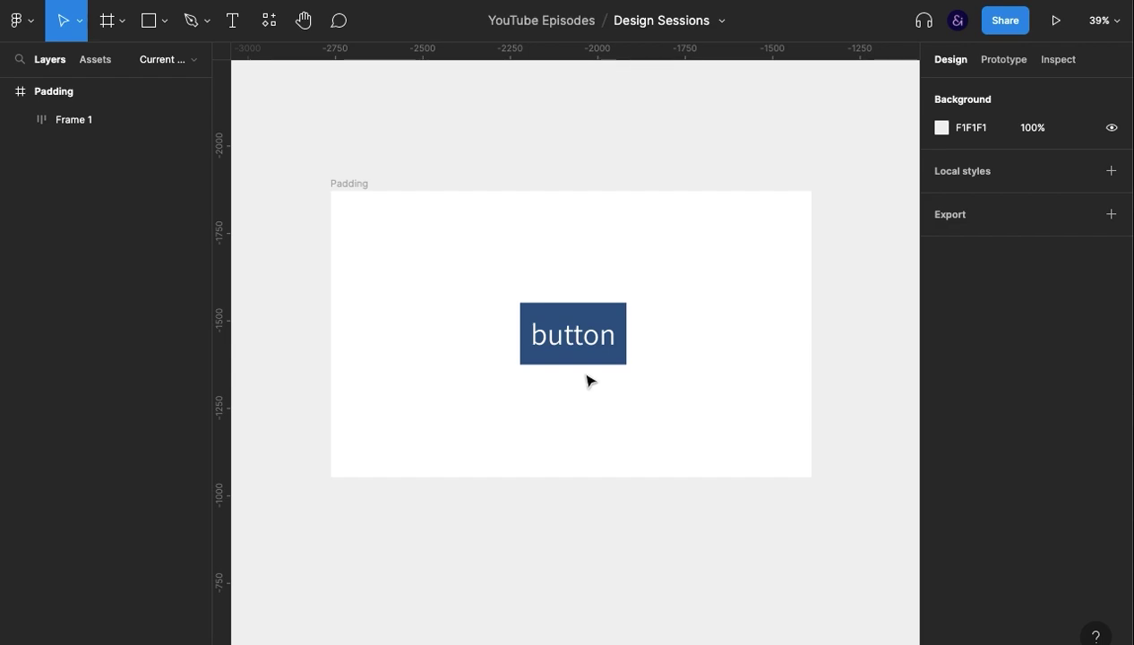
left_click(589, 347)
Step: Drag the bottom and left padding handles on Frame 1, enlarging the button to 309 × 185
left_click(608, 437)
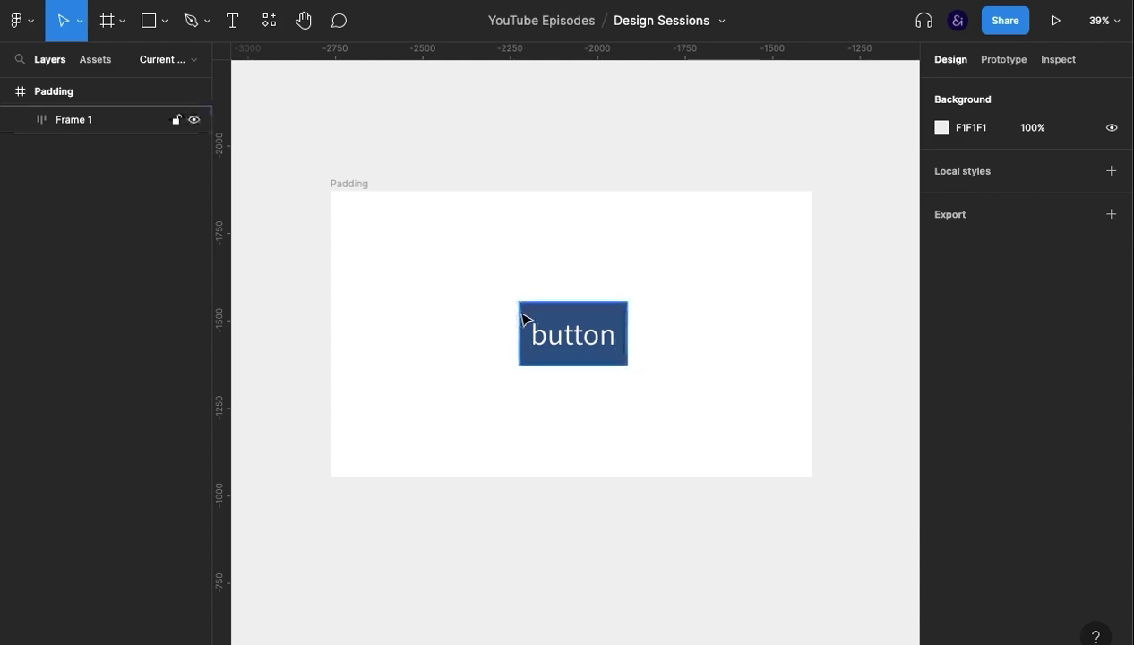
left_click(590, 347)
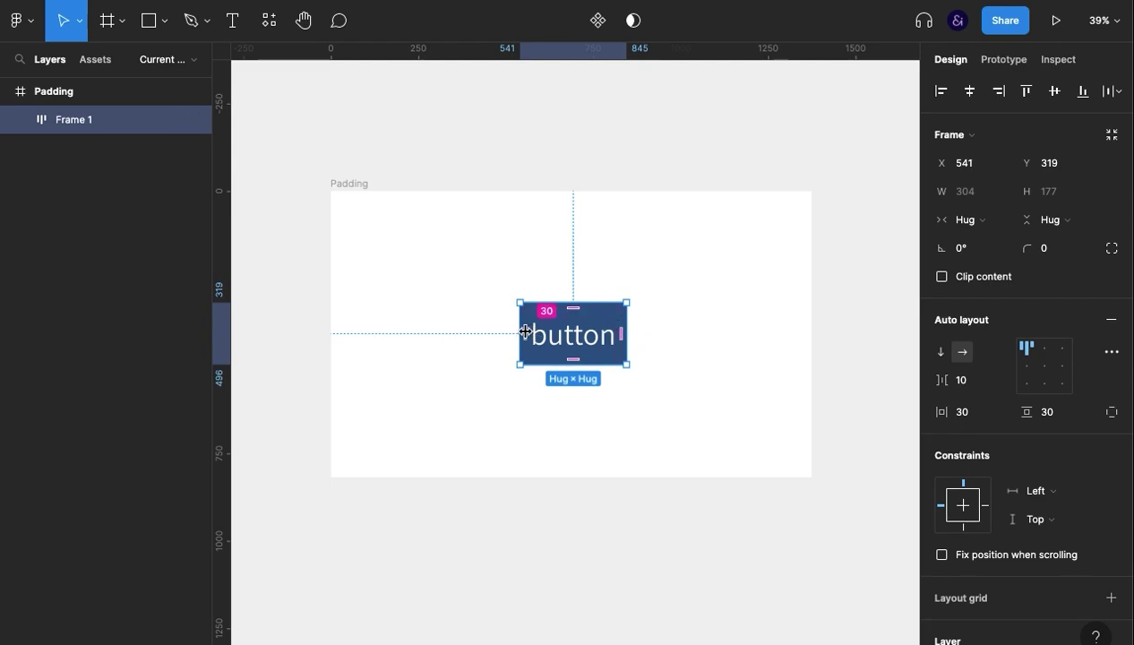
left_click_drag(573, 359, 526, 335)
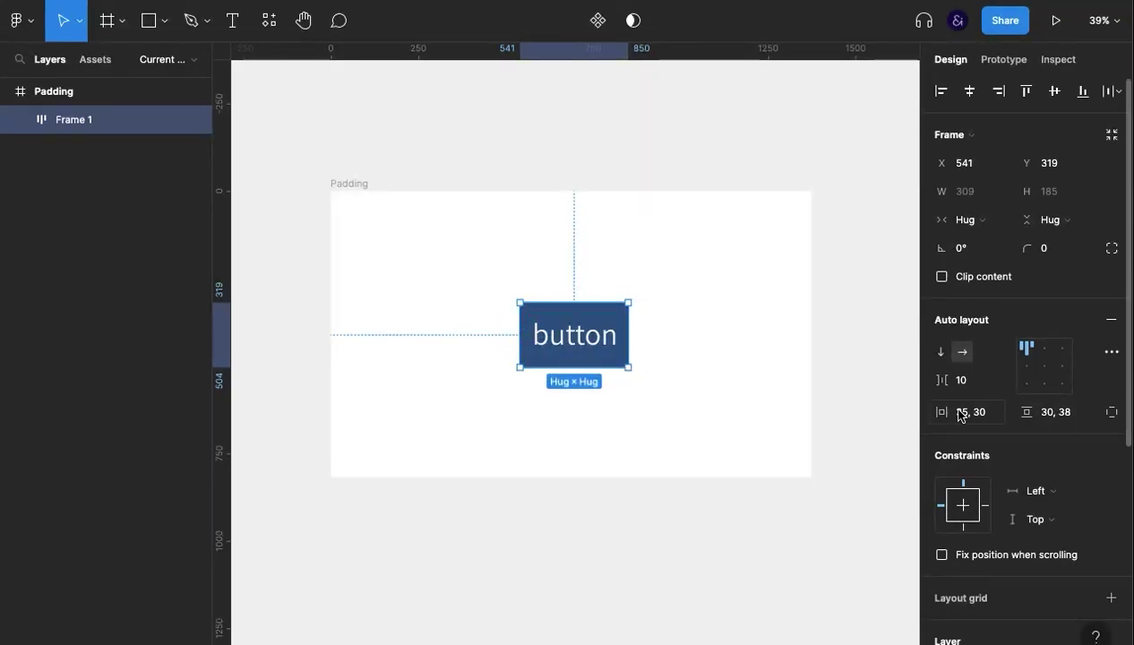
left_click(656, 392)
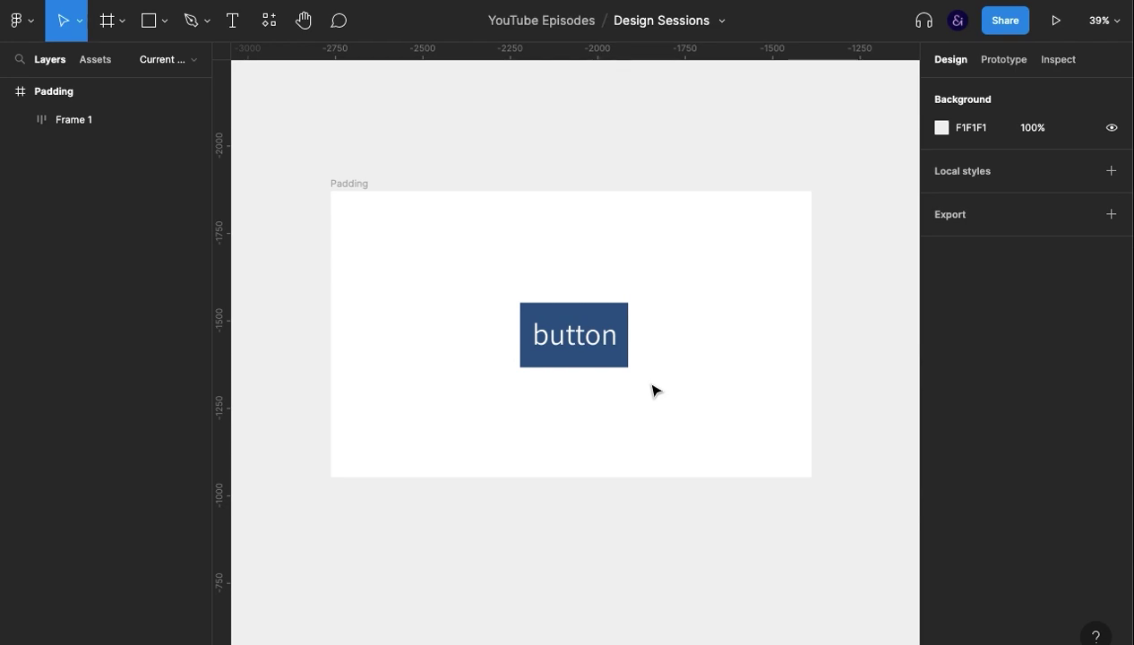
Step: Move the button to the Padding frame's upper left and set its padding to 30 horizontal, 20 vertical
left_click_drag(565, 347, 428, 270)
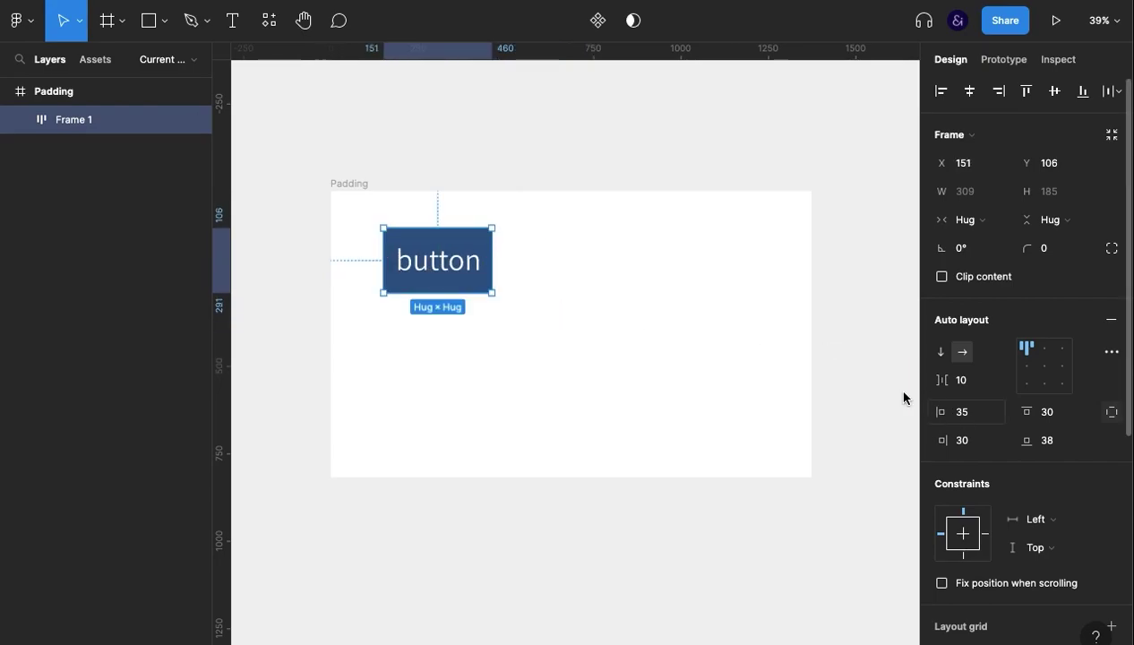
left_click(962, 419)
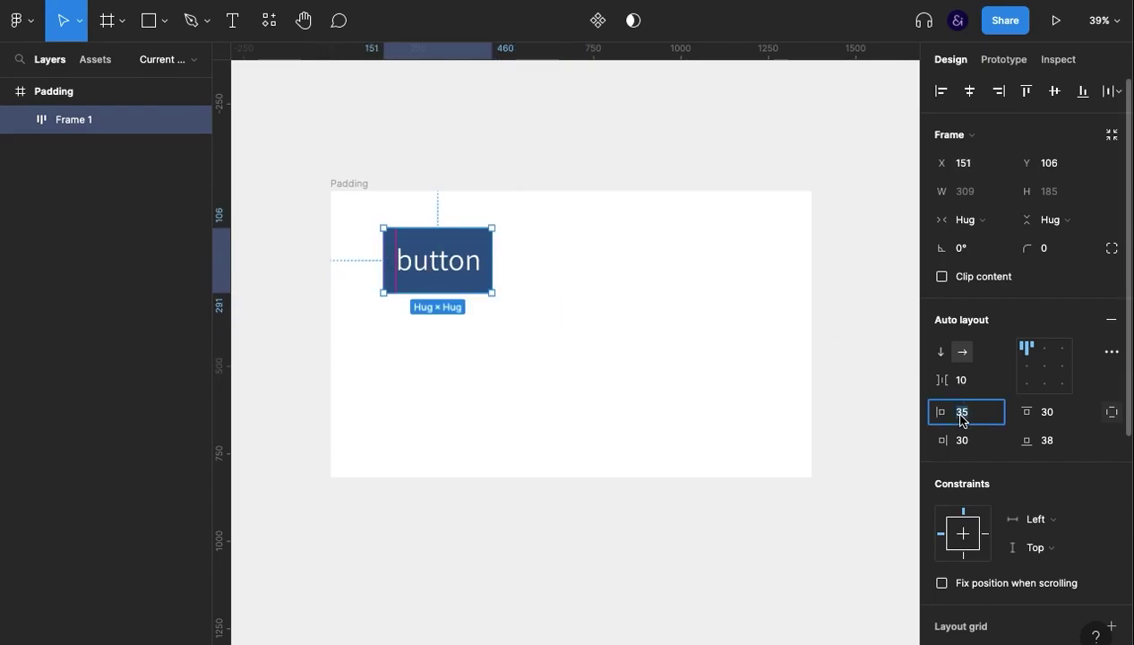
type("10")
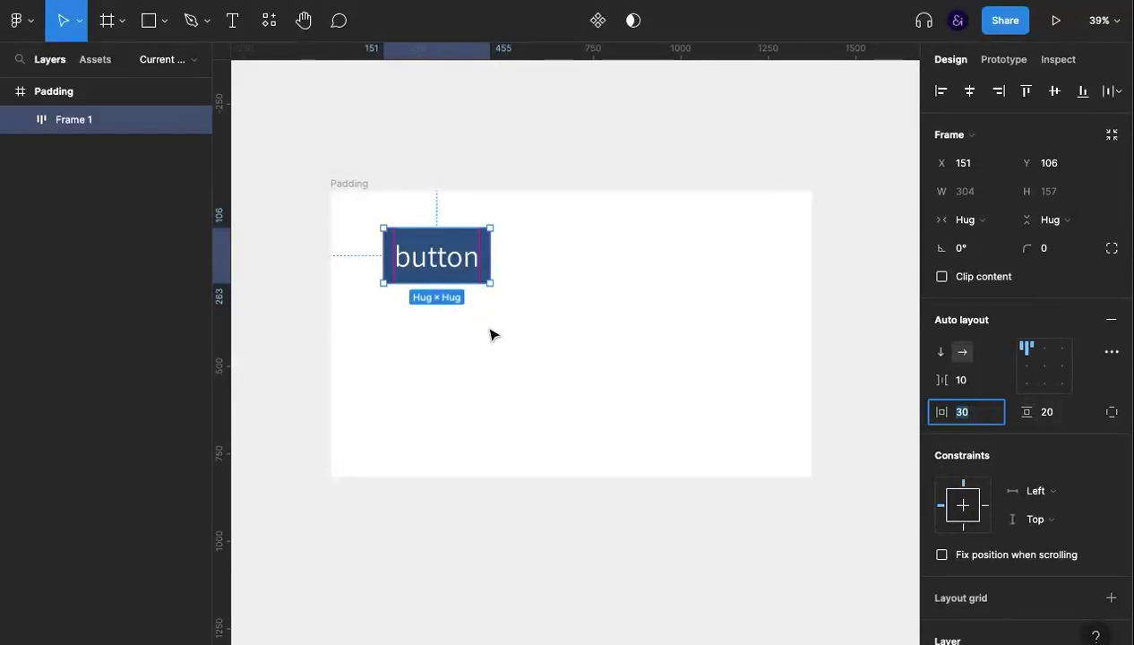
key("Escape")
Step: Duplicate the button and place the copy, Frame 2, to its right
left_click(439, 253)
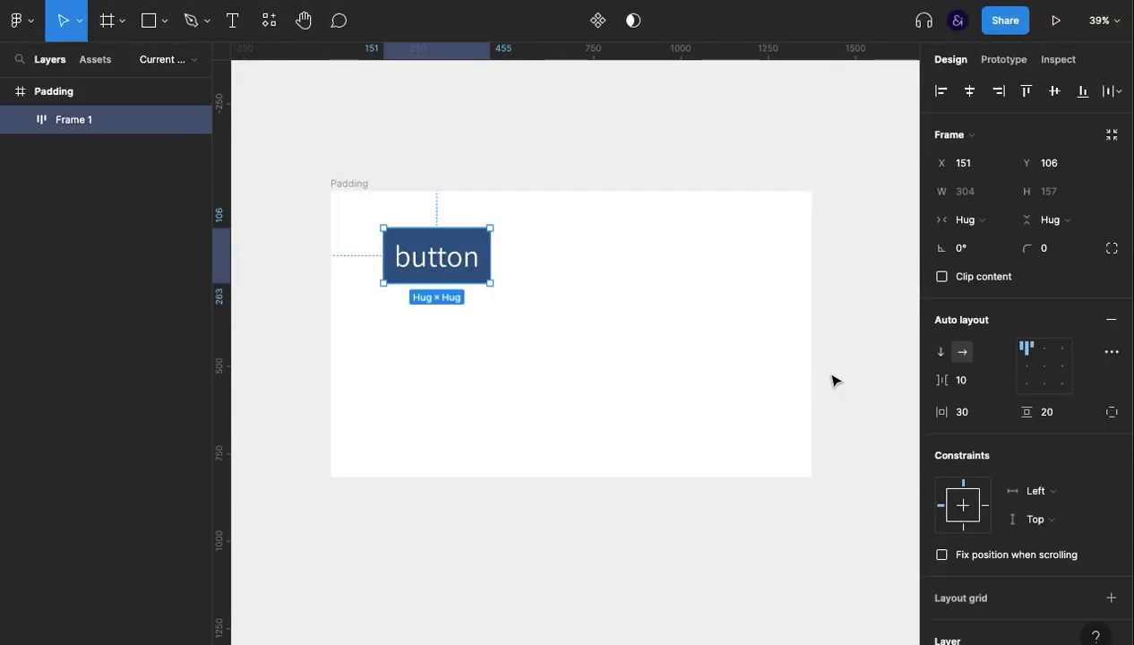
left_click(727, 324)
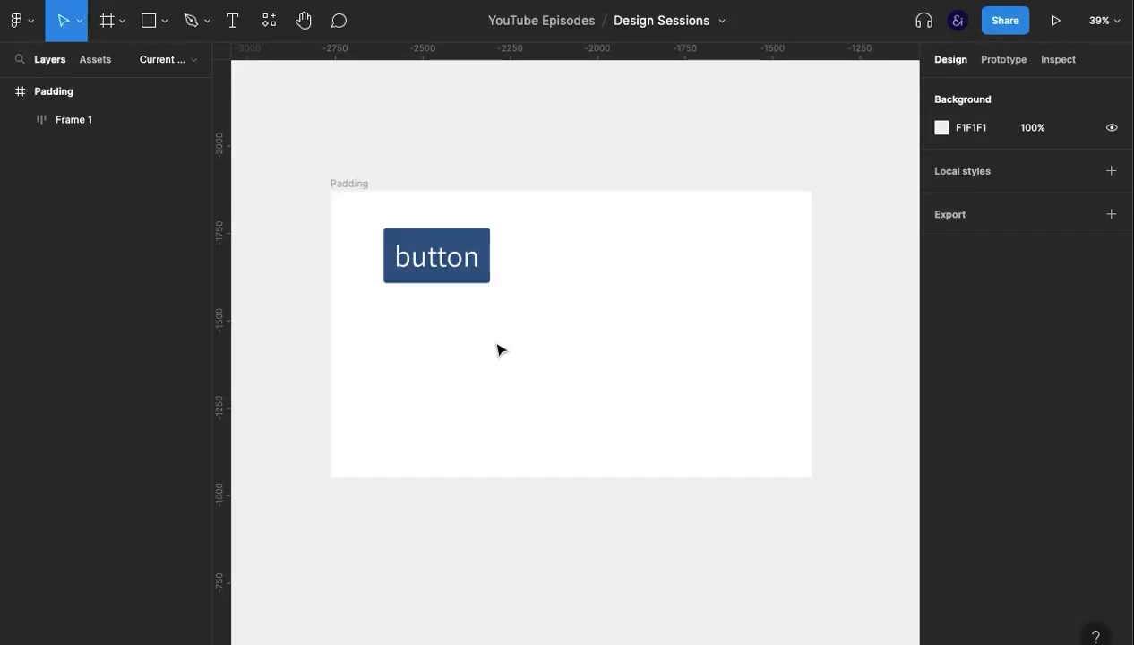
left_click_drag(437, 268, 679, 274)
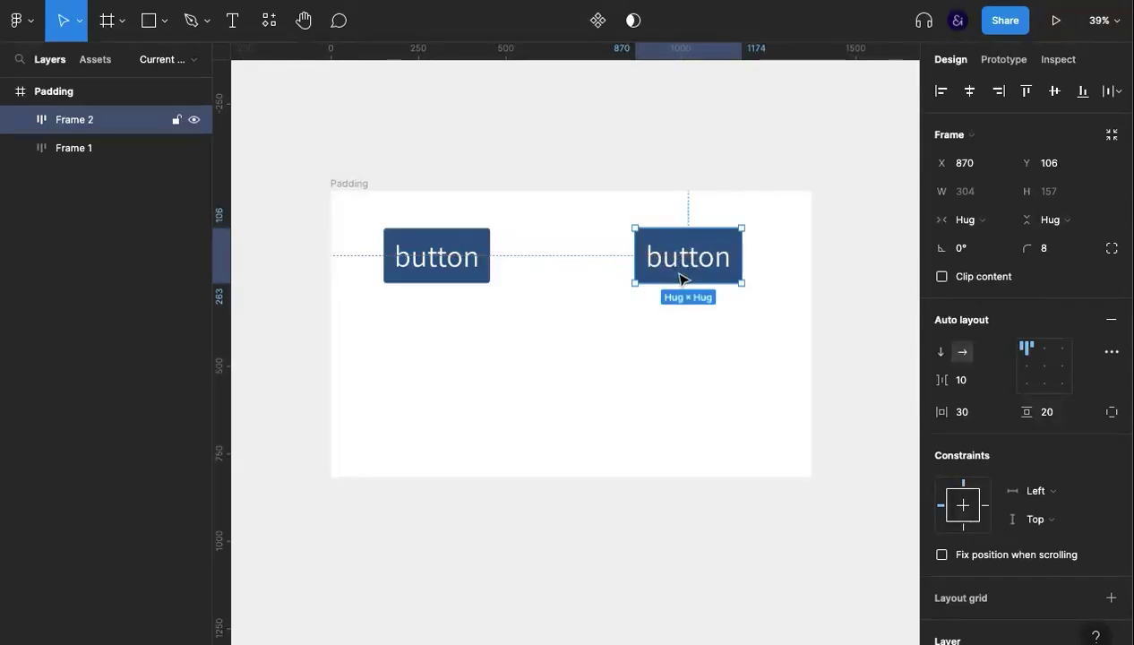
Step: Align the zero-padding copy on the original's row and compare the two buttons' padding
left_click(768, 343)
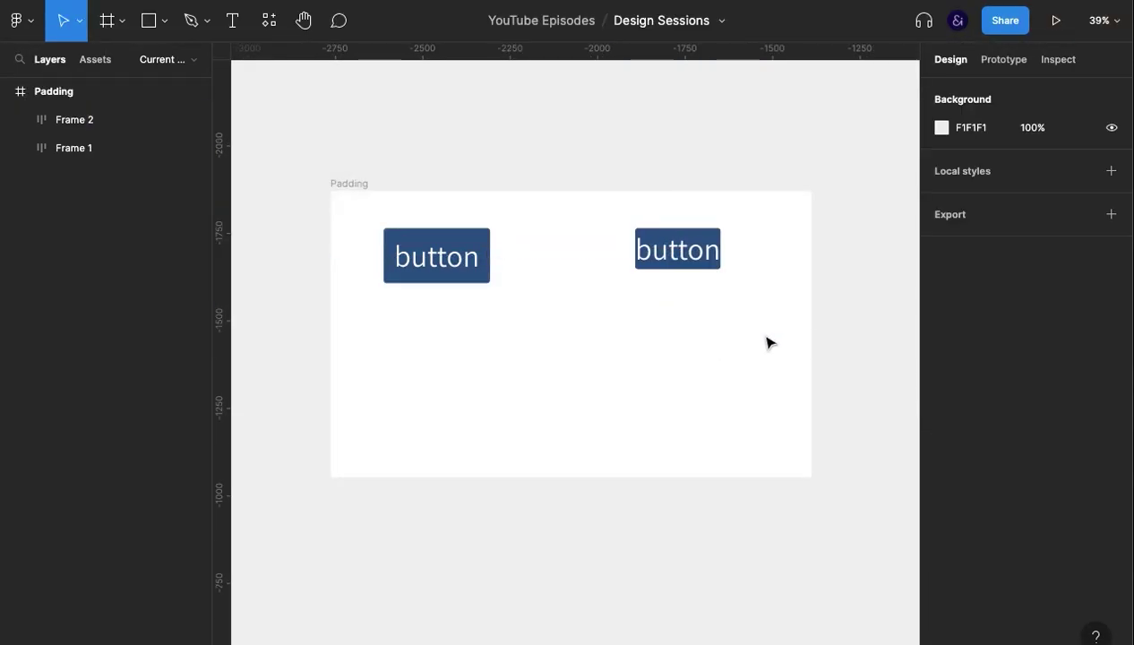
left_click_drag(696, 253, 674, 274)
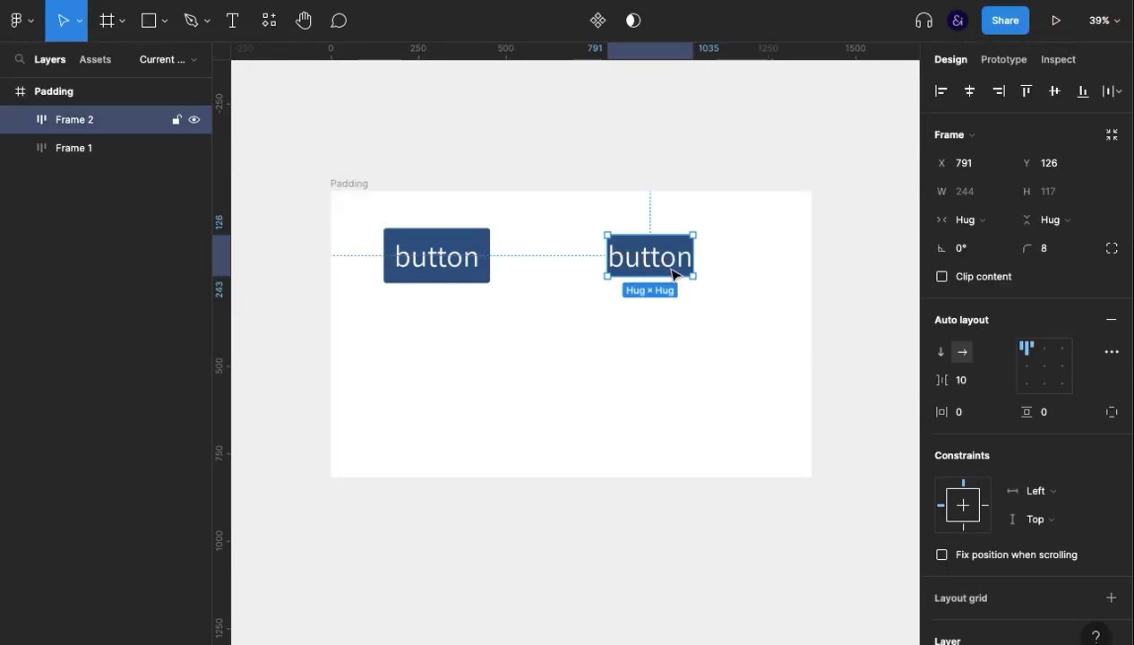
left_click(674, 307)
left_click(648, 260)
left_click(444, 258)
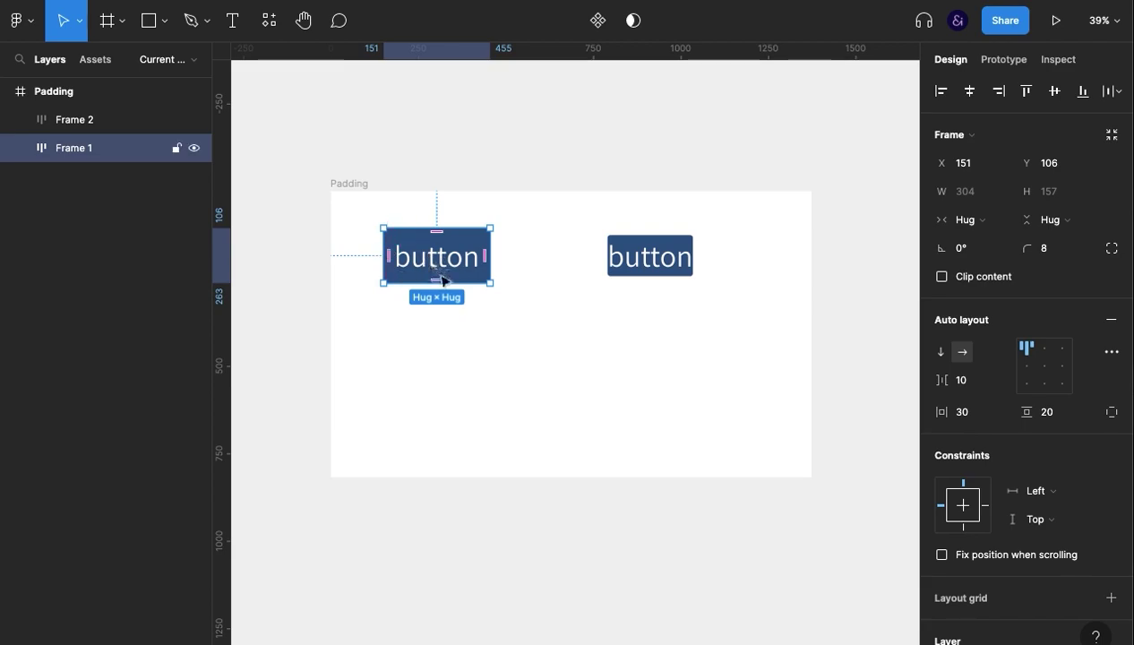
left_click(582, 334)
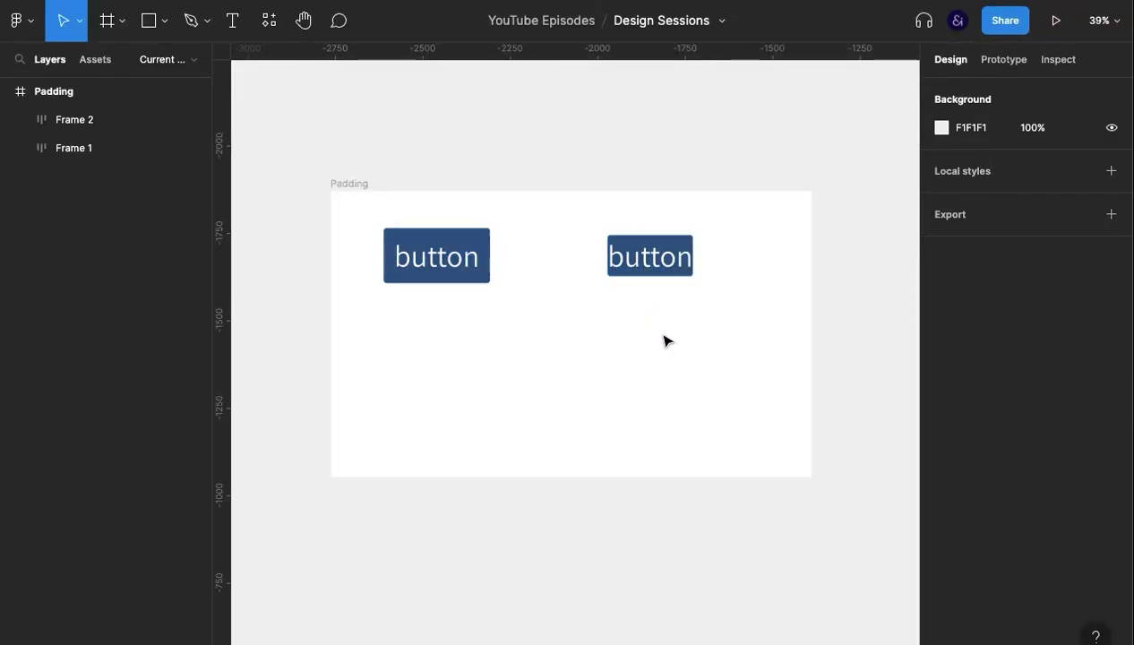
left_click(631, 264)
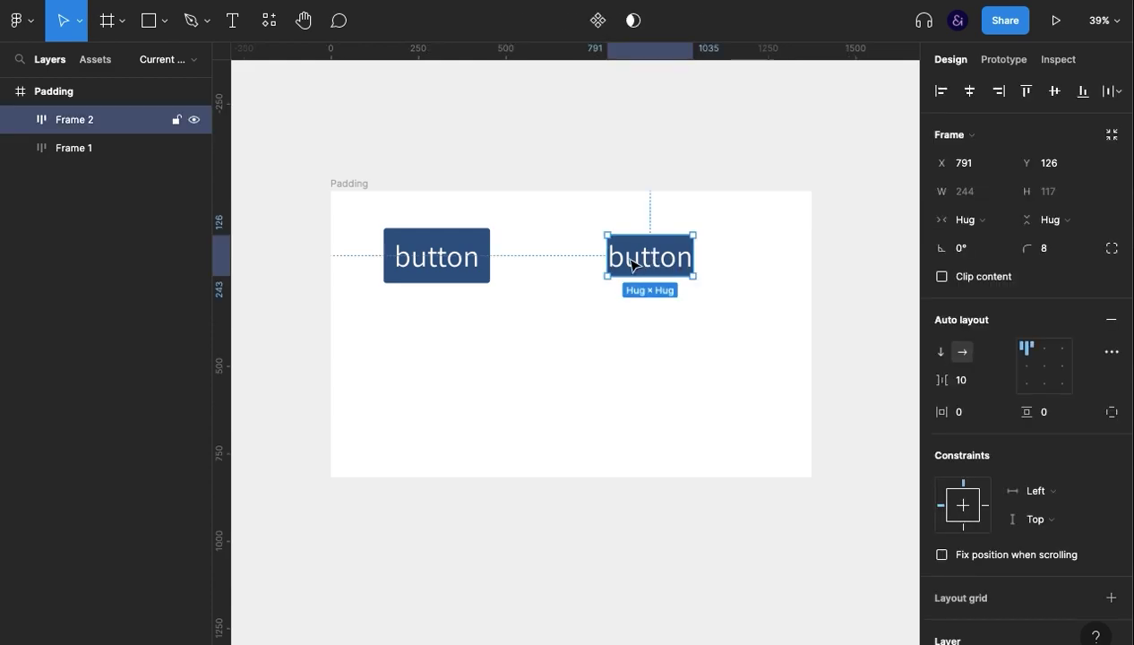
left_click(598, 348)
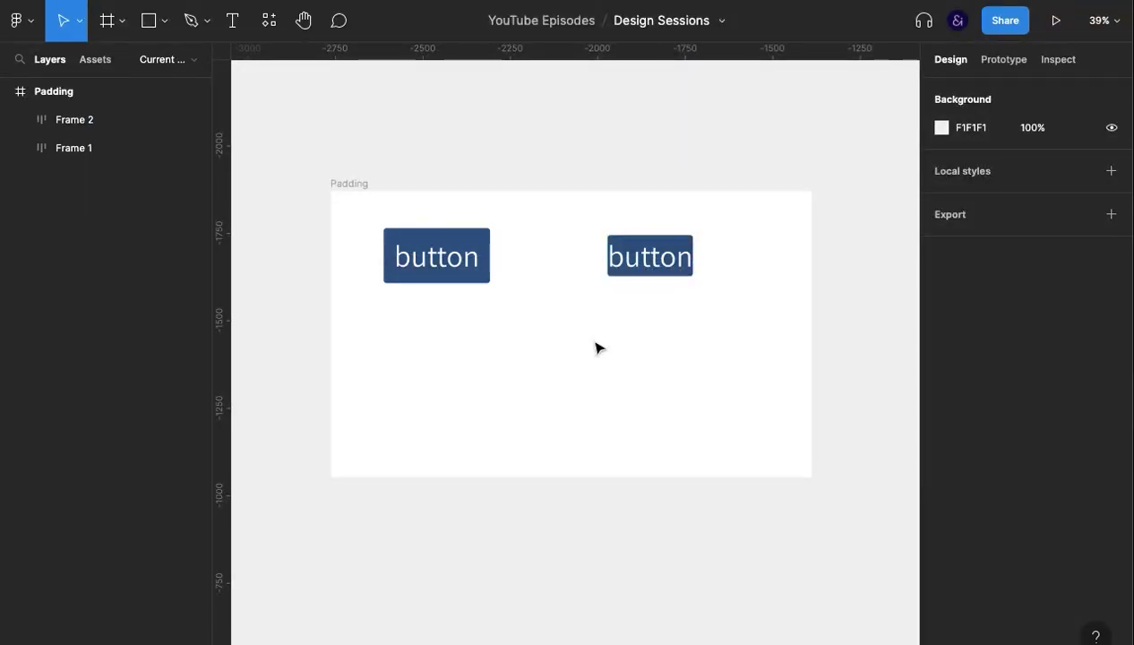